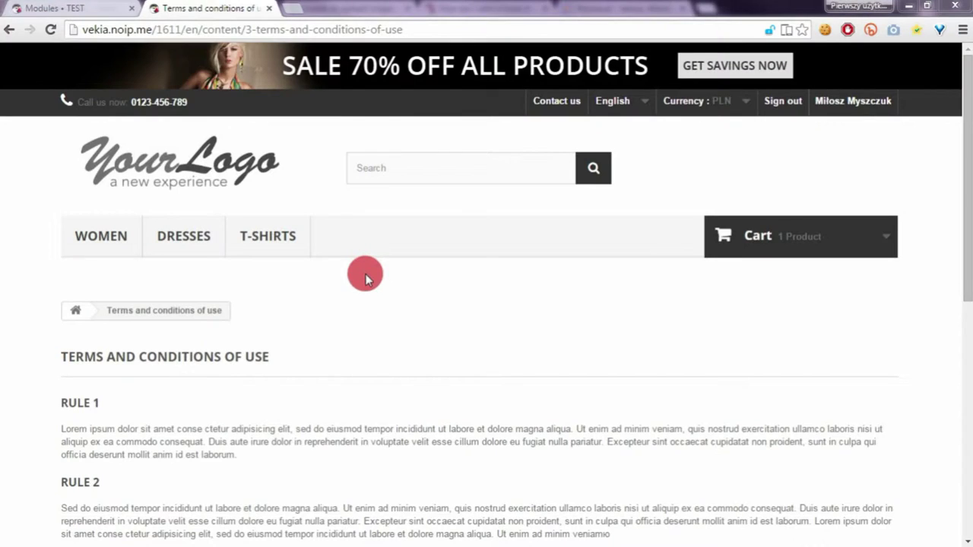
# Step: Install the 'CMS pages for Customer groups' module from the Modules list
pyautogui.click(108, 6)
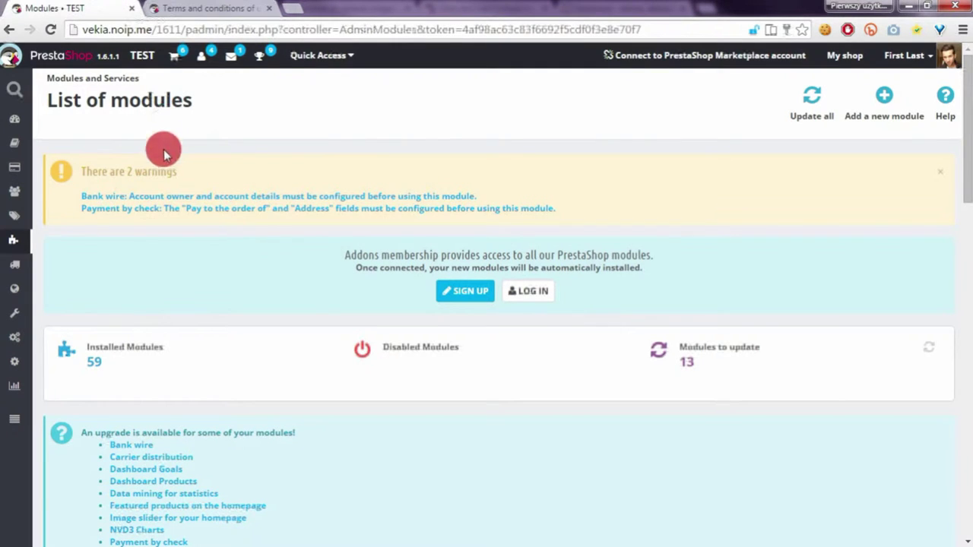
pyautogui.moveTo(14, 240)
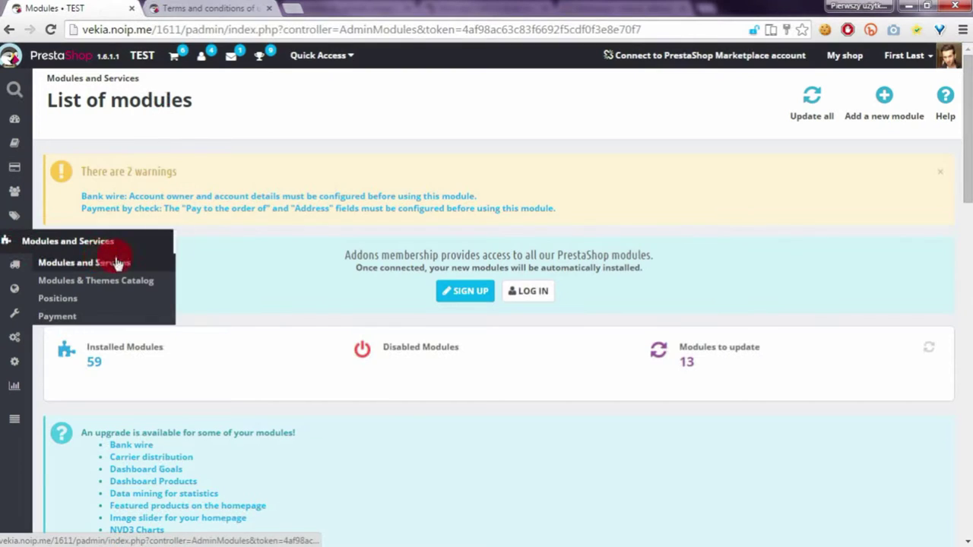
pyautogui.scroll(-3, 252, 213)
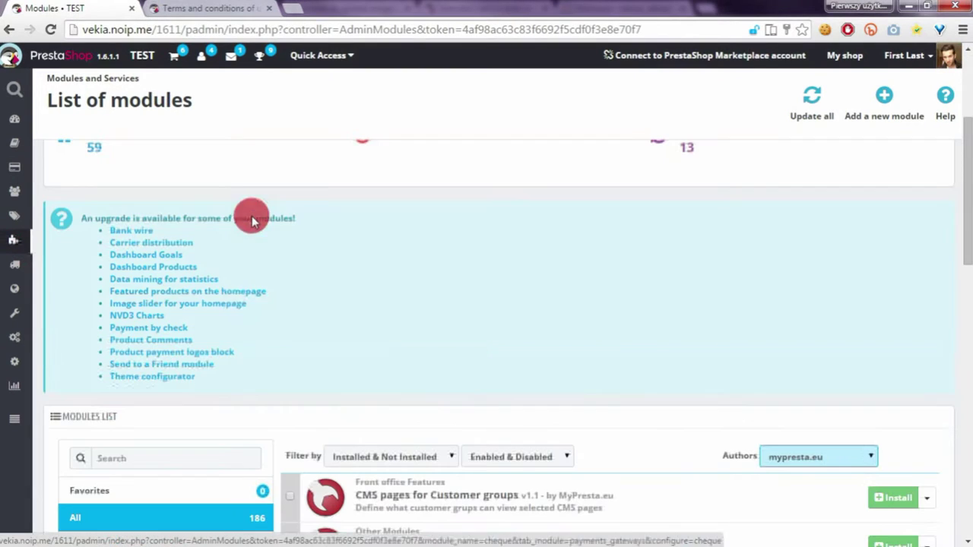
pyautogui.click(884, 508)
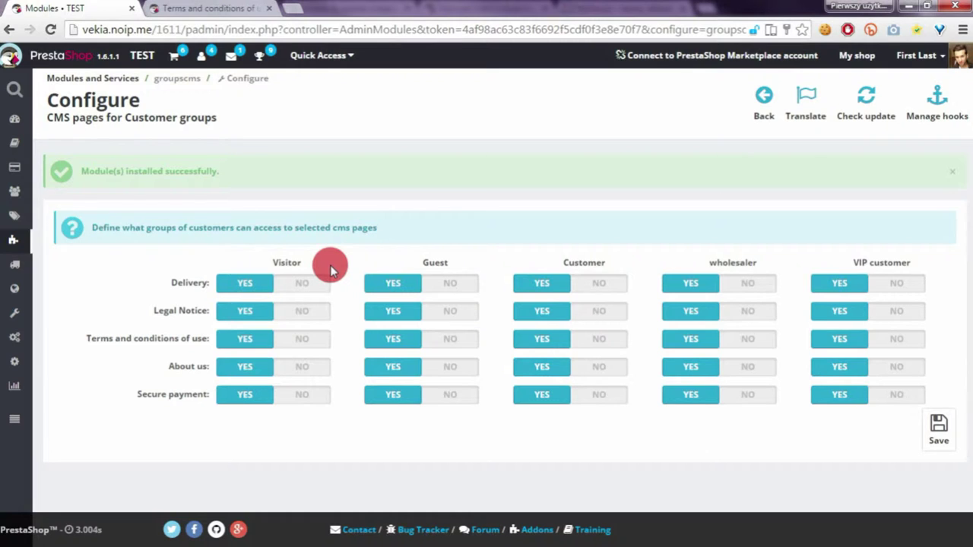
# Step: Compare the storefront Terms and conditions page with the module's page-visibility settings
pyautogui.click(197, 9)
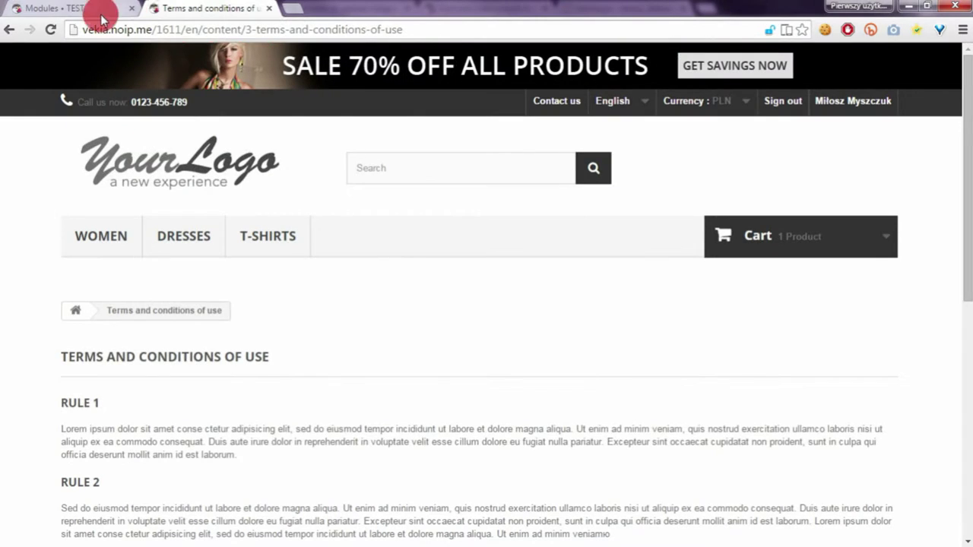
pyautogui.click(79, 7)
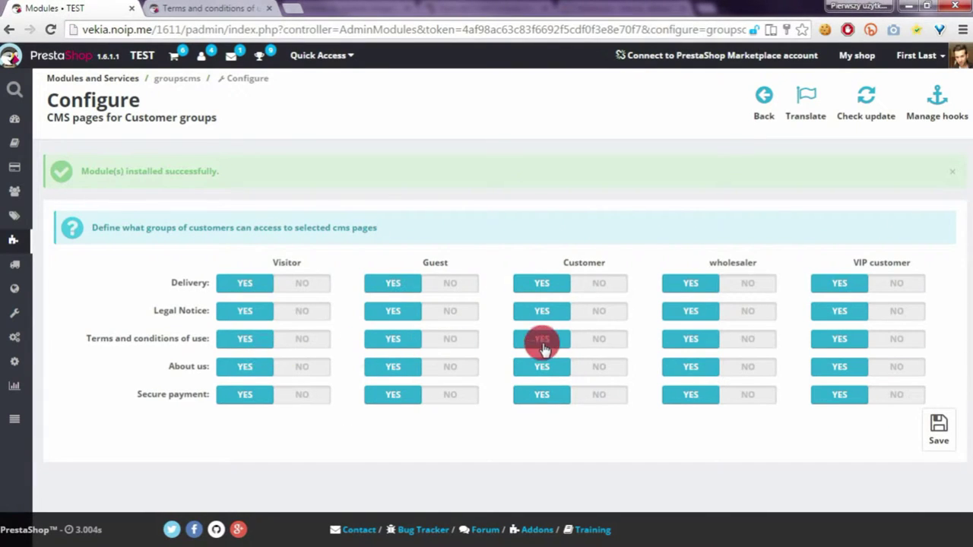
pyautogui.click(198, 6)
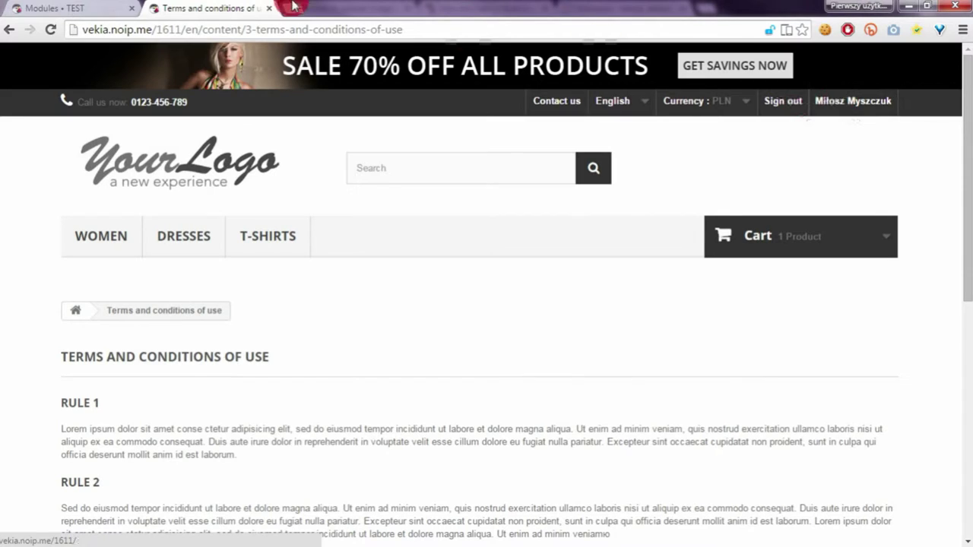
pyautogui.click(68, 7)
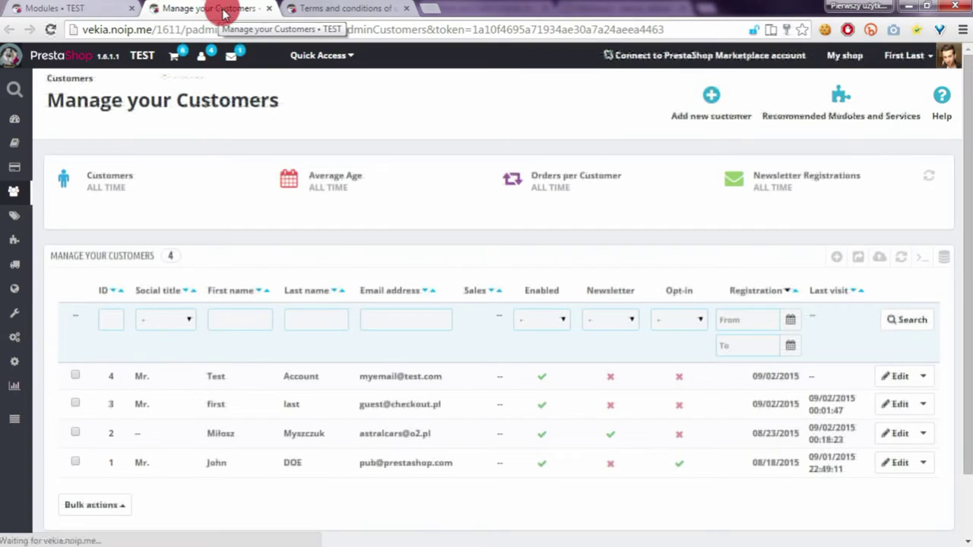
# Step: Check that customer 2 belongs to the Customer and wholesaler groups
pyautogui.click(411, 437)
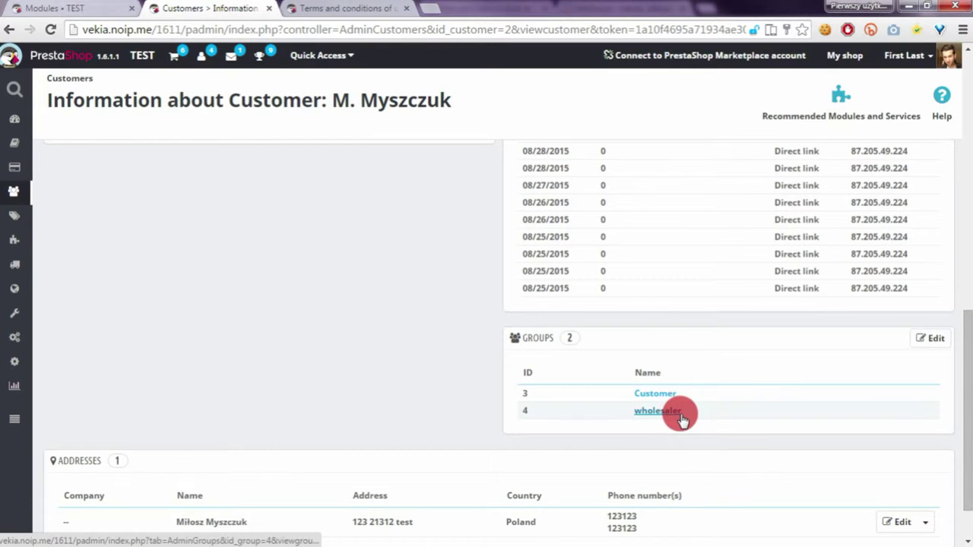
pyautogui.click(106, 8)
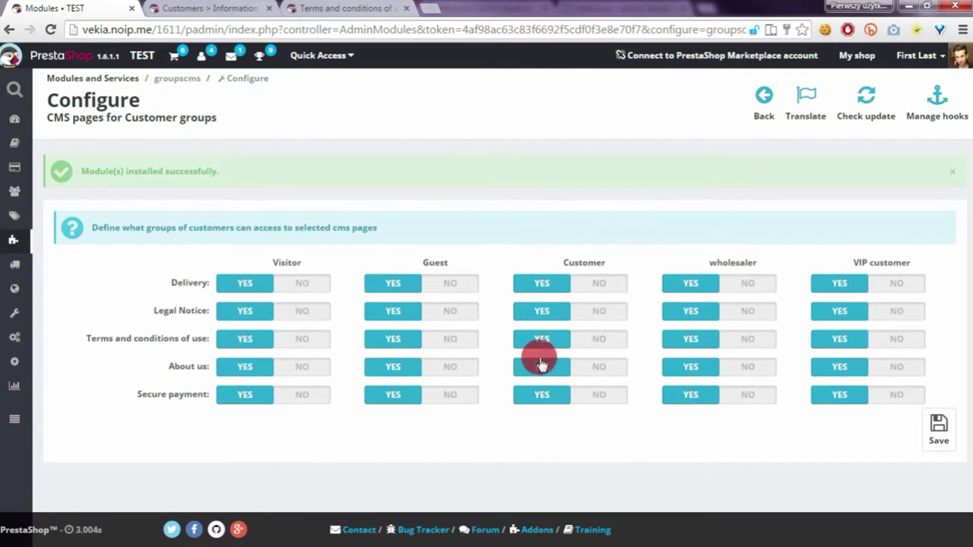
# Step: Set Terms and conditions to NO for the Customer and wholesaler groups and save
pyautogui.click(595, 338)
pyautogui.click(734, 339)
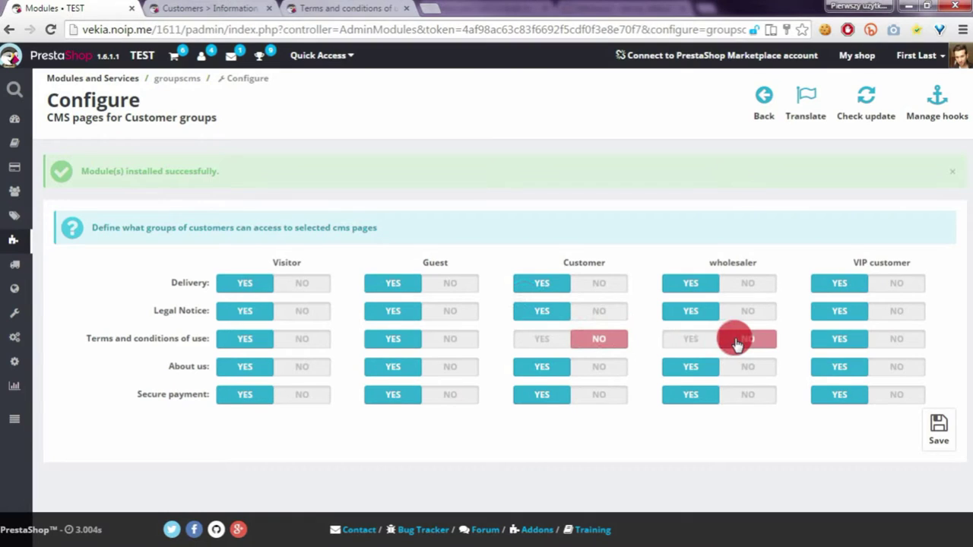
pyautogui.click(939, 437)
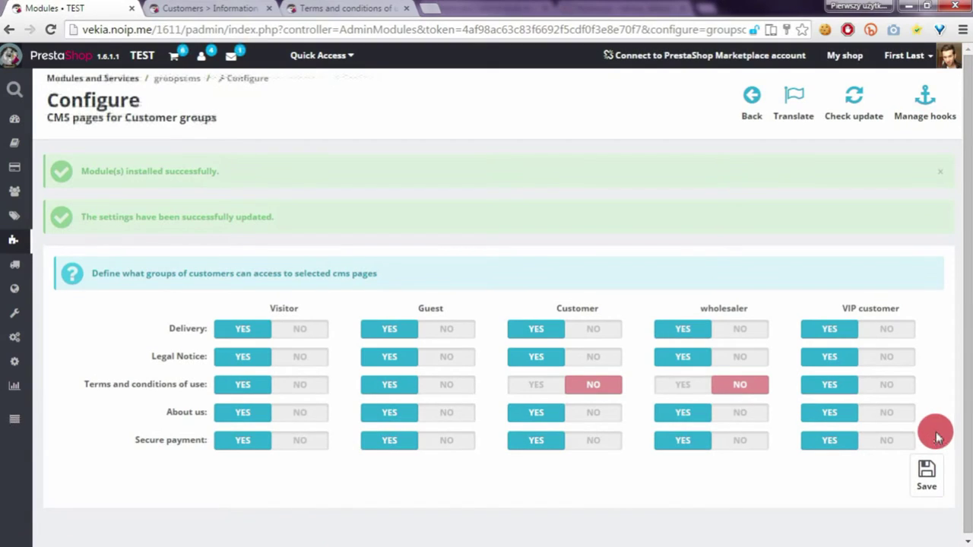
# Step: Reload the storefront Terms page and confirm the signed-in customer is denied access
pyautogui.click(361, 11)
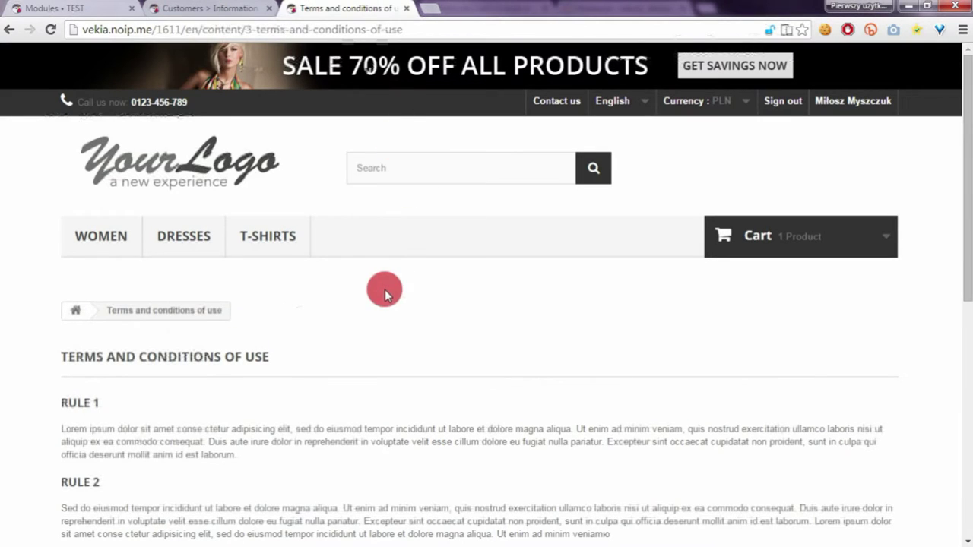
pyautogui.click(50, 29)
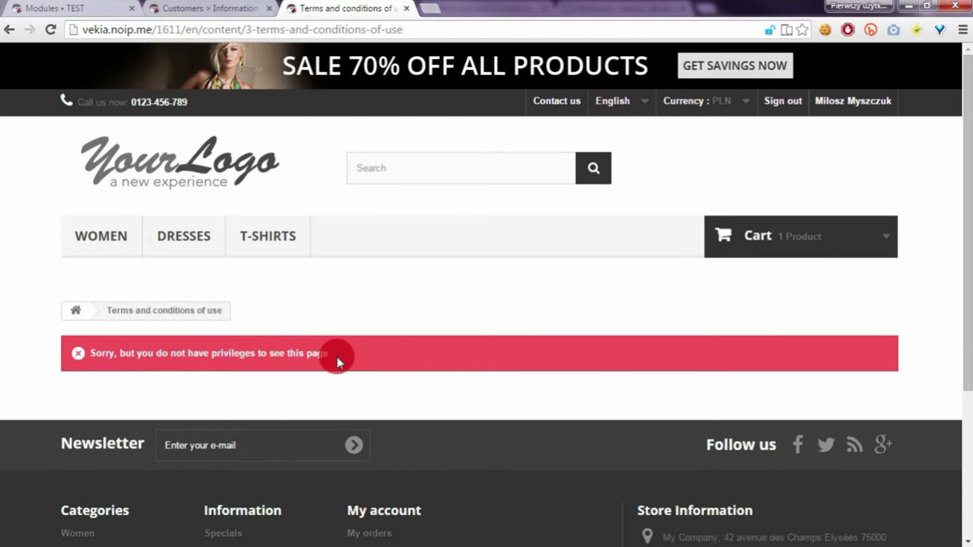
pyautogui.click(226, 8)
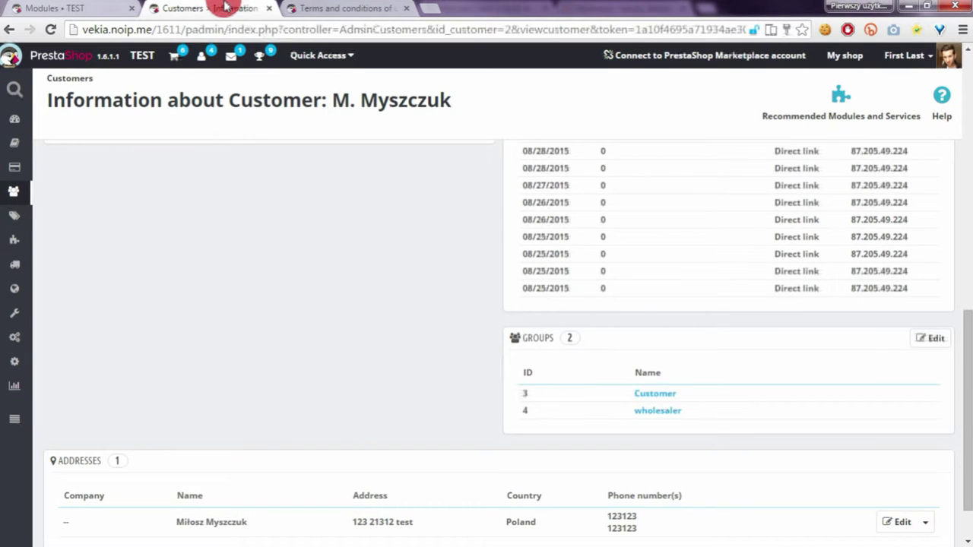
pyautogui.click(68, 8)
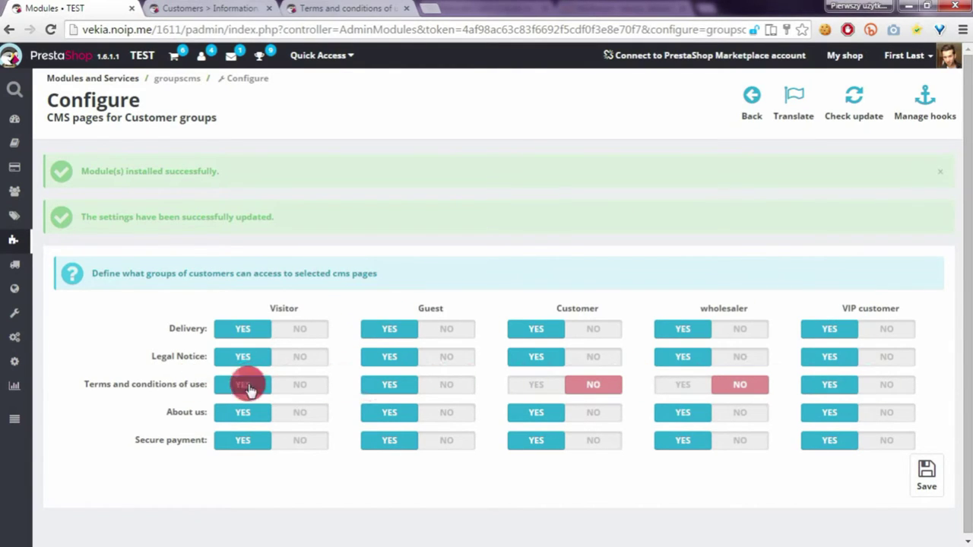
pyautogui.click(335, 8)
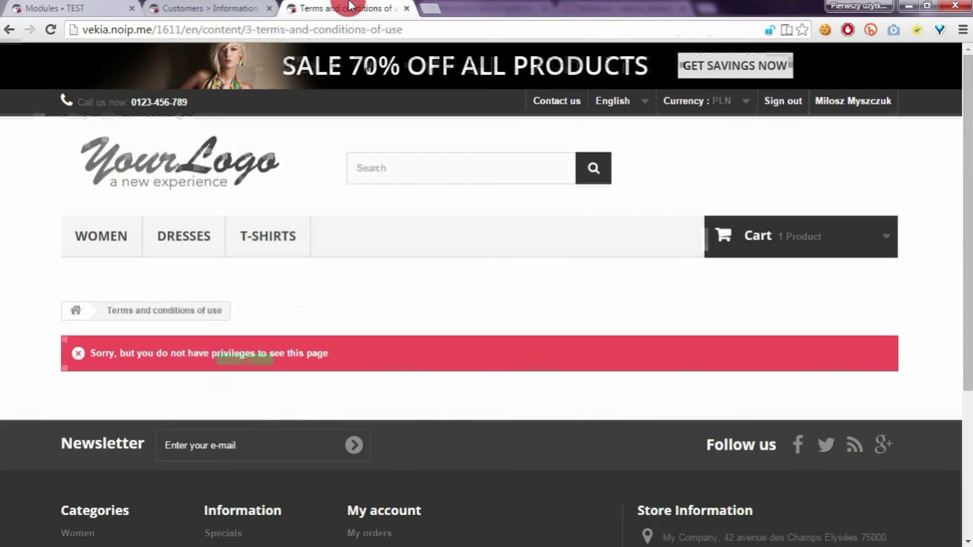
# Step: Sign out of the storefront and scroll through the still-visible Terms and conditions page
pyautogui.click(781, 111)
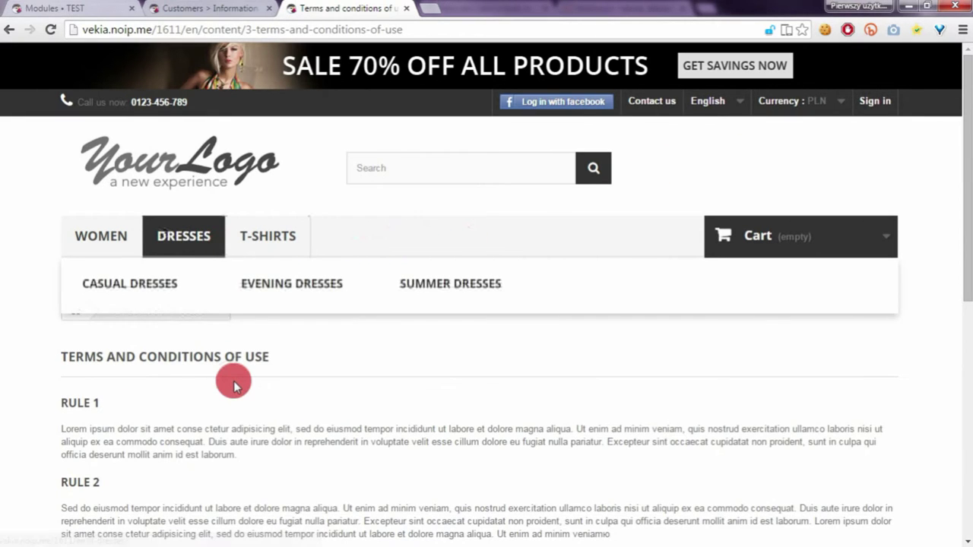
pyautogui.scroll(-1, 348, 360)
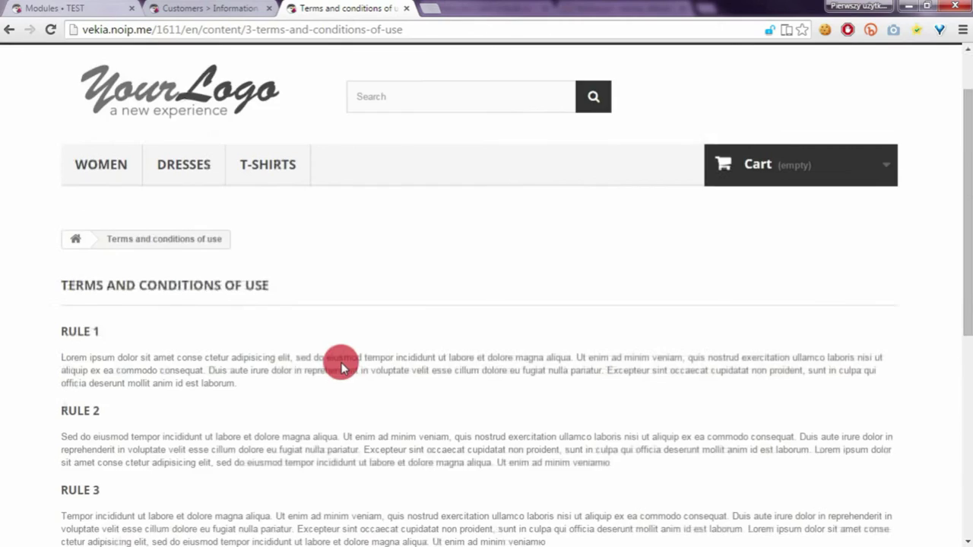
pyautogui.scroll(-3, 378, 364)
pyautogui.scroll(4, 419, 349)
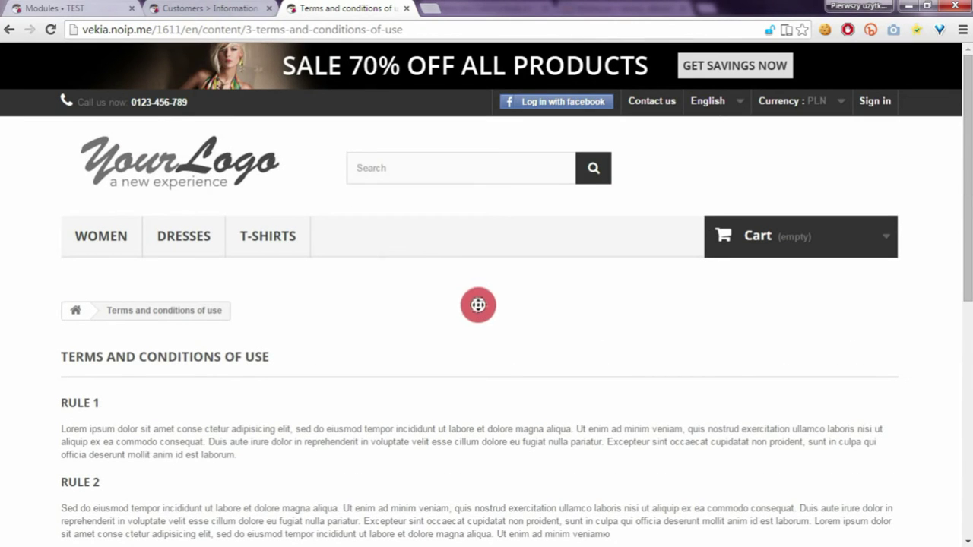
pyautogui.scroll(-2, 476, 342)
pyautogui.scroll(2, 464, 316)
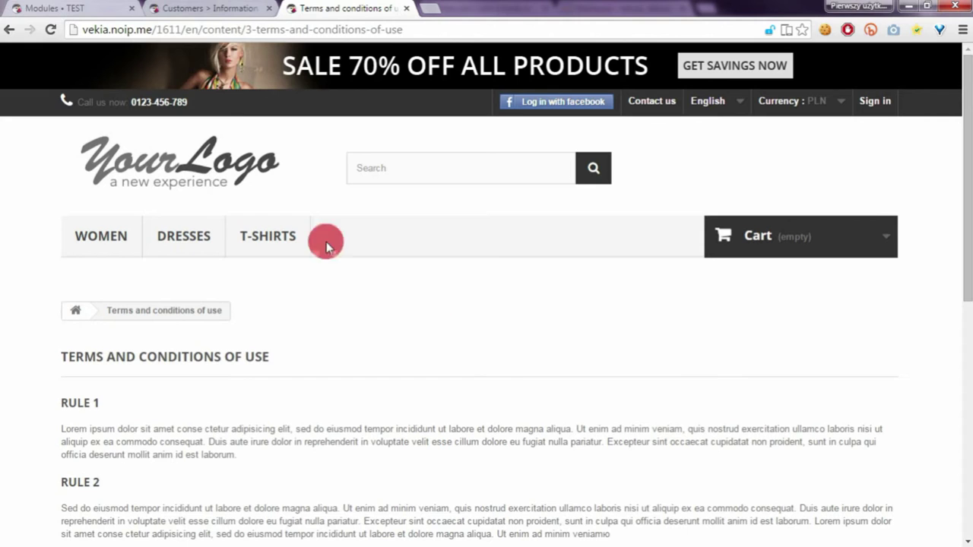
# Step: Set Terms and conditions to NO for the Visitor group and save
pyautogui.click(201, 7)
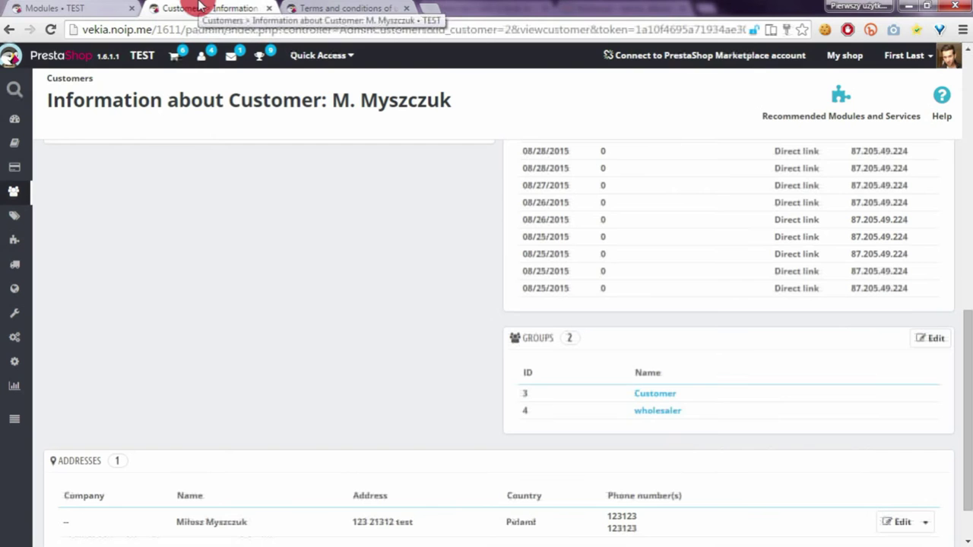
pyautogui.click(63, 6)
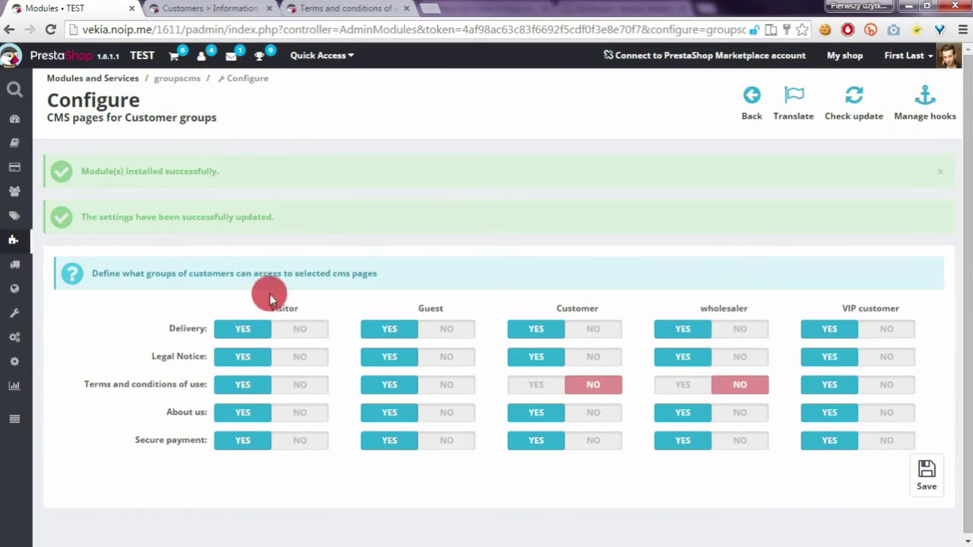
pyautogui.moveTo(263, 311); pyautogui.dragTo(315, 319)
pyautogui.click(315, 318)
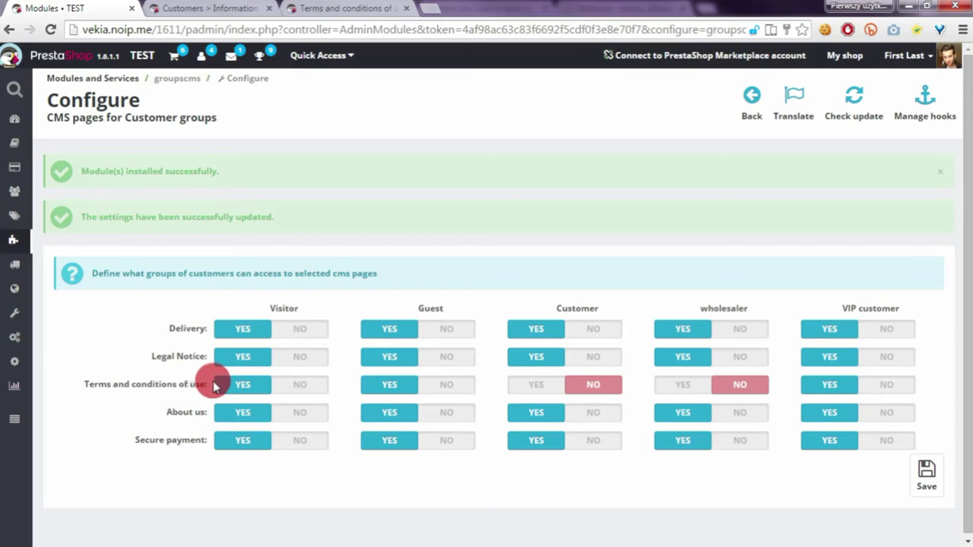
pyautogui.click(289, 384)
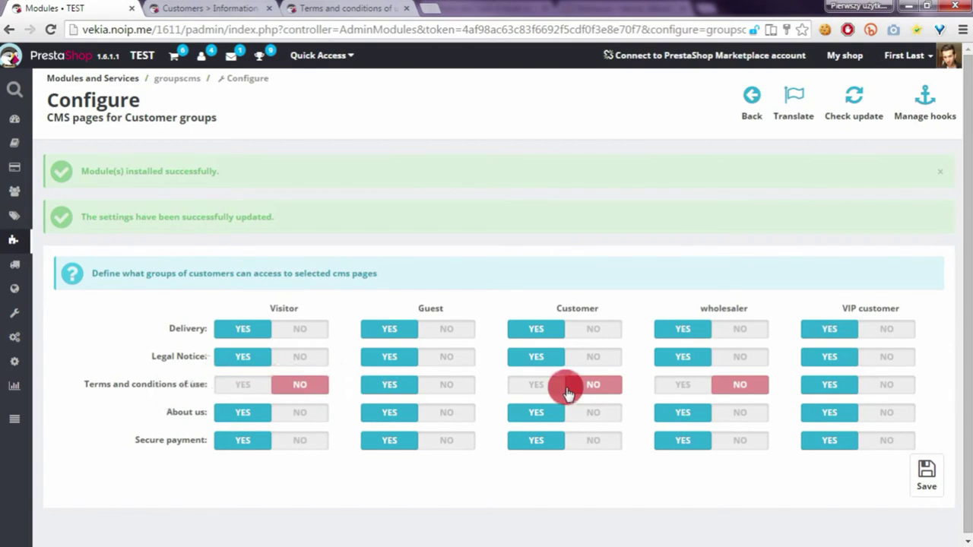
pyautogui.click(926, 475)
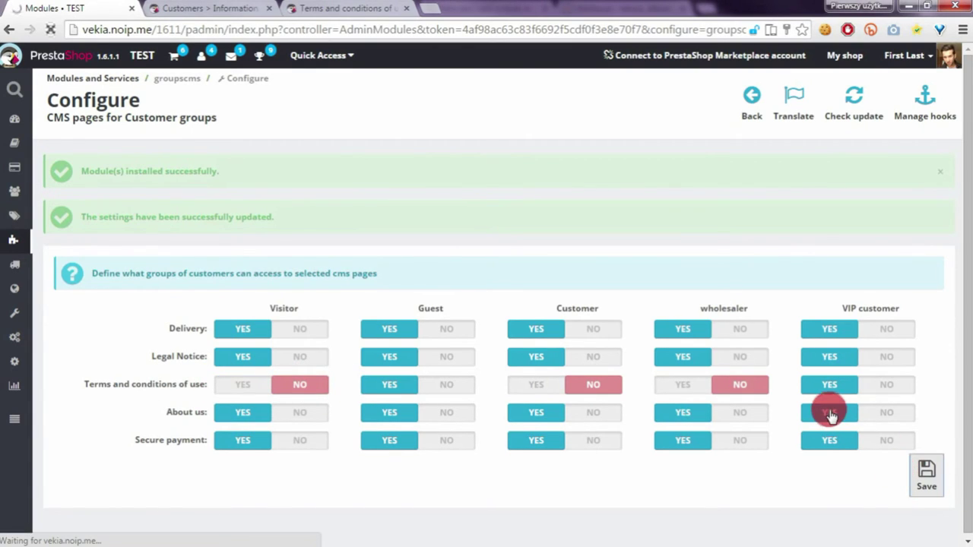
# Step: Reload the storefront Terms page and confirm signed-out visitors get the no-privileges error
pyautogui.click(308, 7)
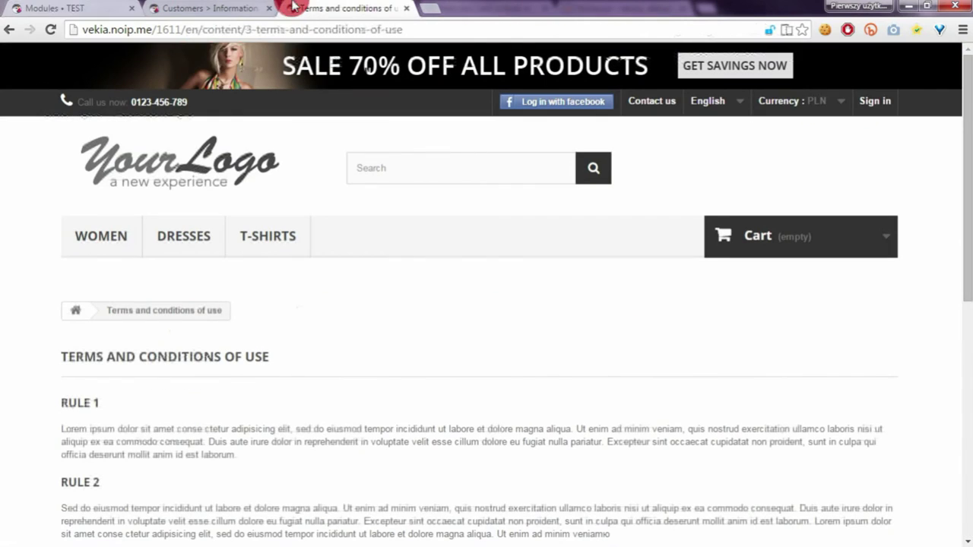
pyautogui.click(50, 29)
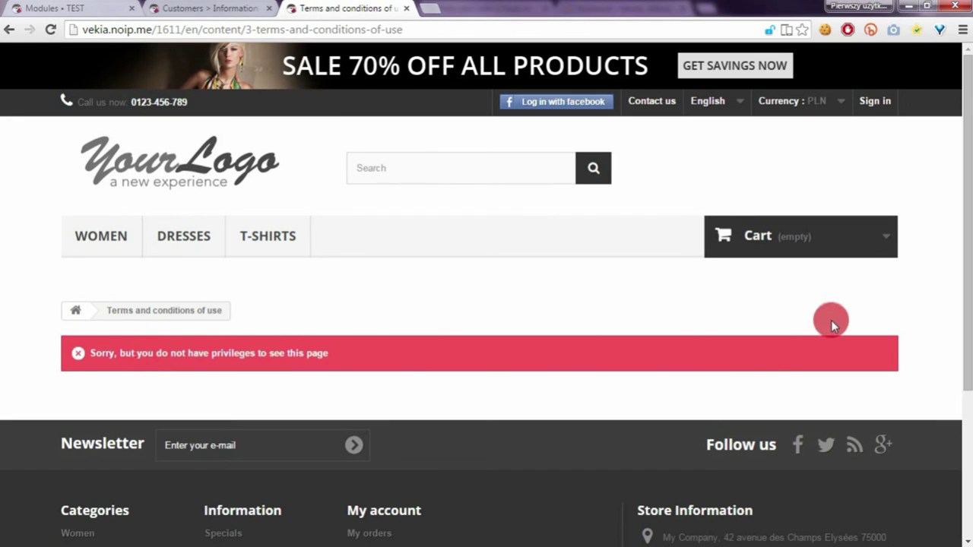
pyautogui.click(87, 9)
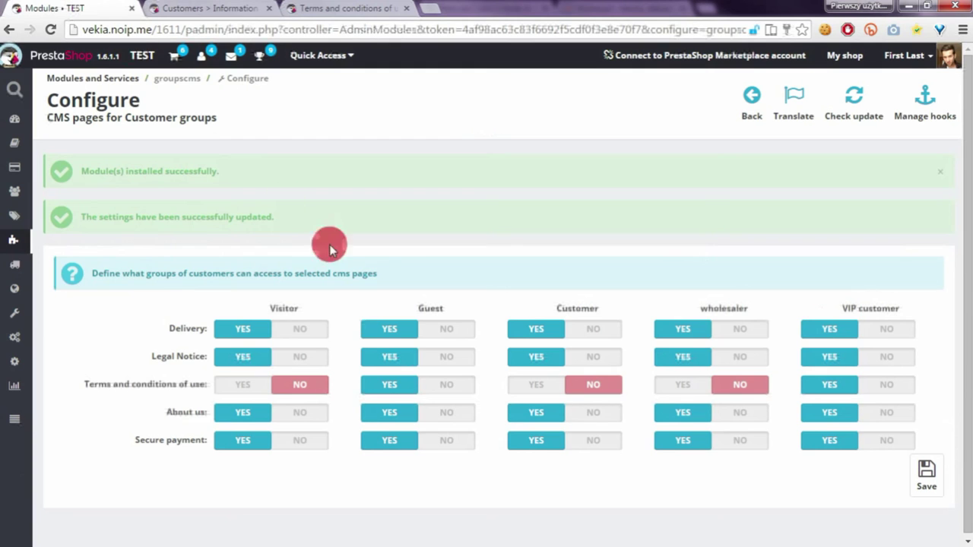